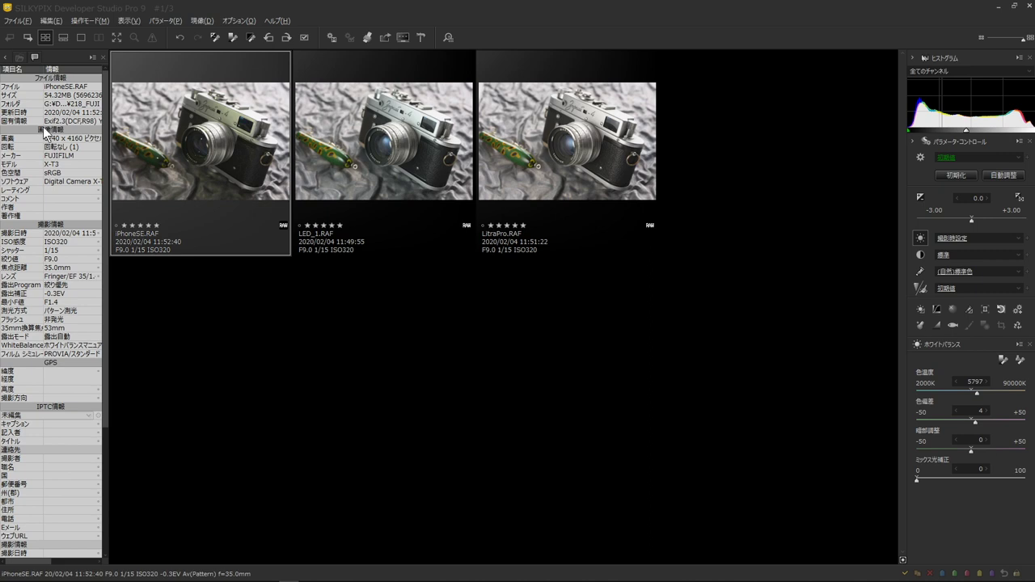
pyautogui.doubleClick(224, 146)
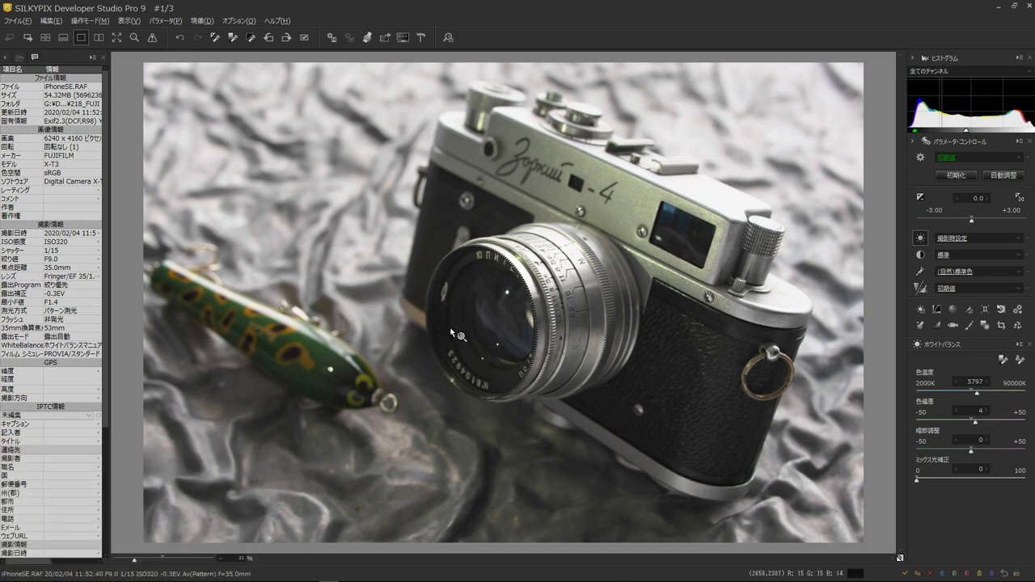
pyautogui.click(45, 37)
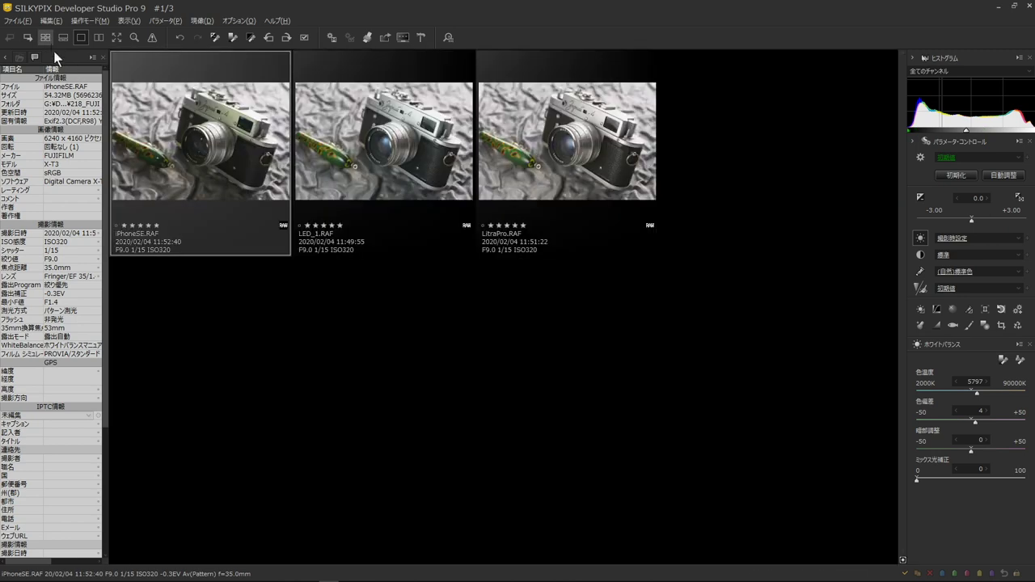
pyautogui.click(407, 180)
pyautogui.doubleClick(410, 189)
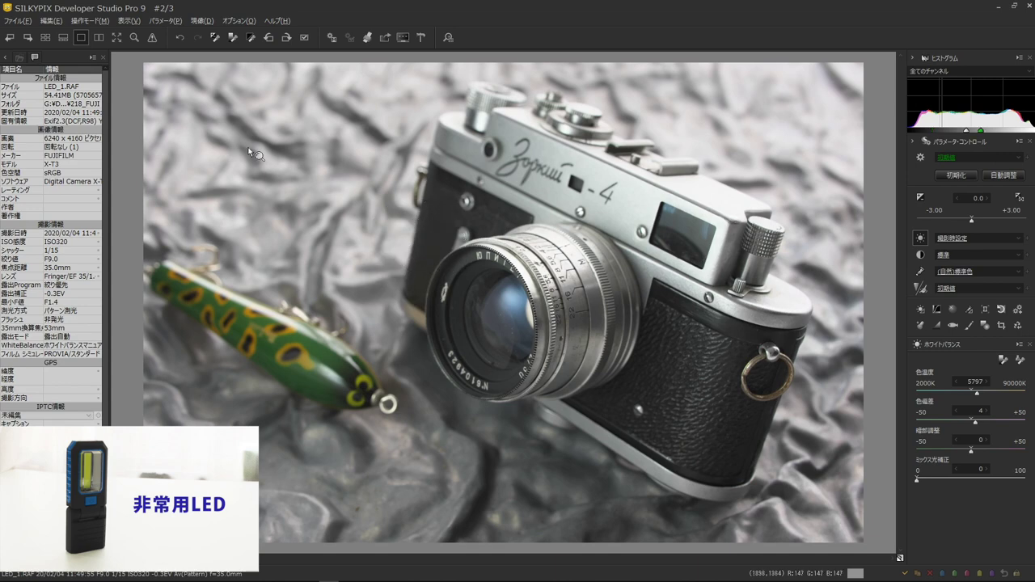
pyautogui.click(32, 40)
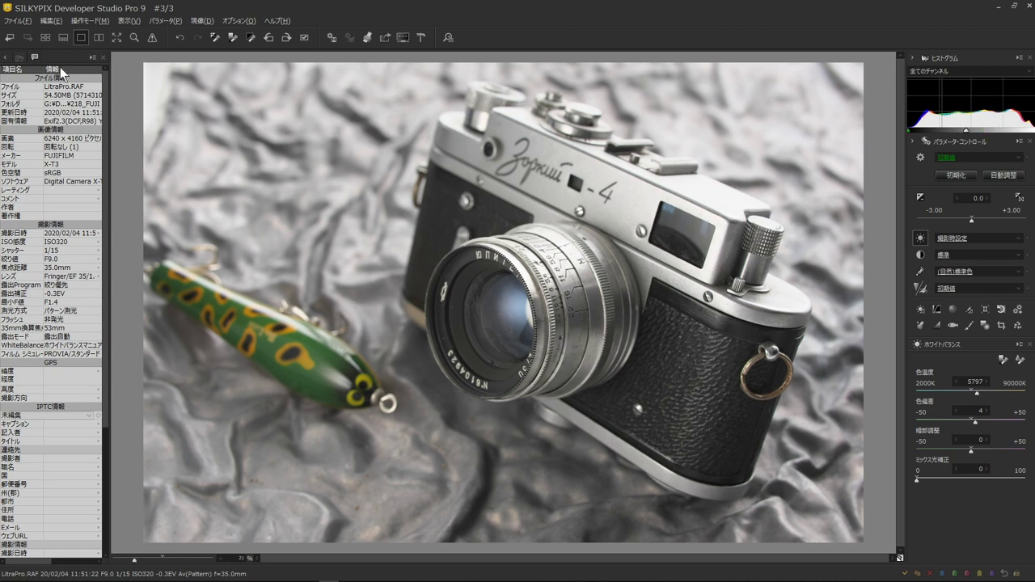
pyautogui.click(46, 41)
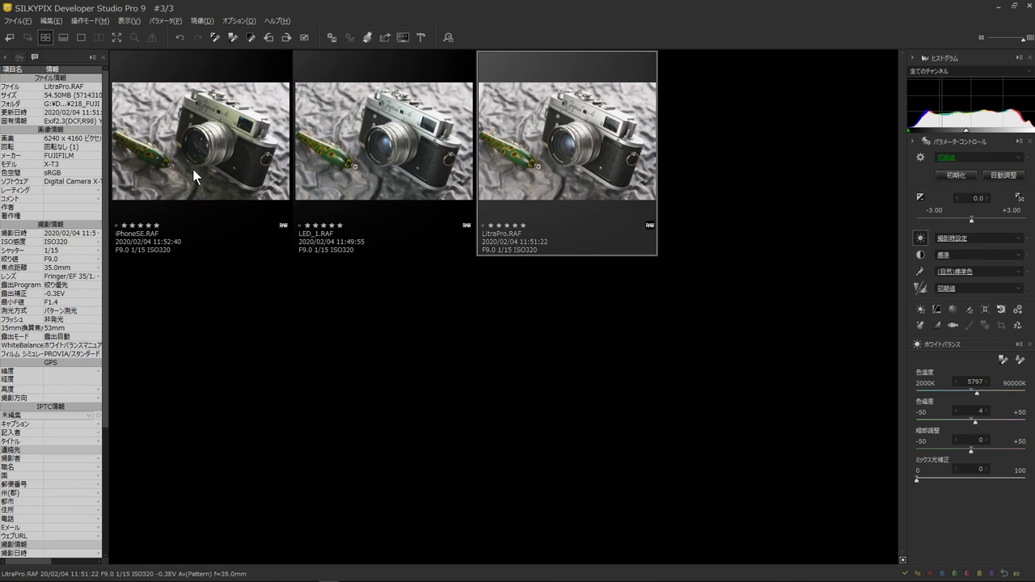
# Step: Grey-balance the iPhoneSE shot on the silver top plate to 5152K, tint 15, then return to thumbnails
pyautogui.doubleClick(192, 169)
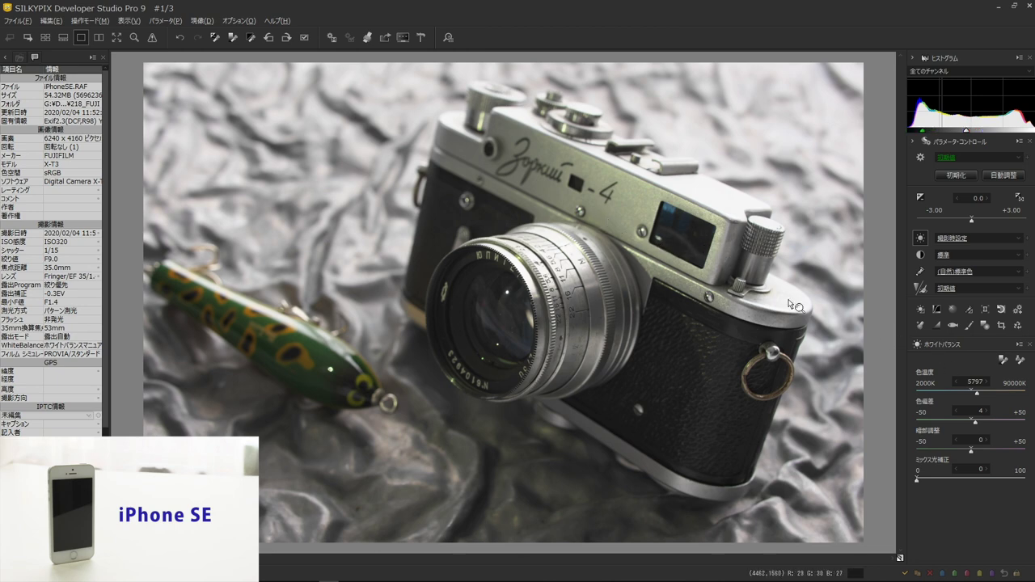
pyautogui.click(1003, 361)
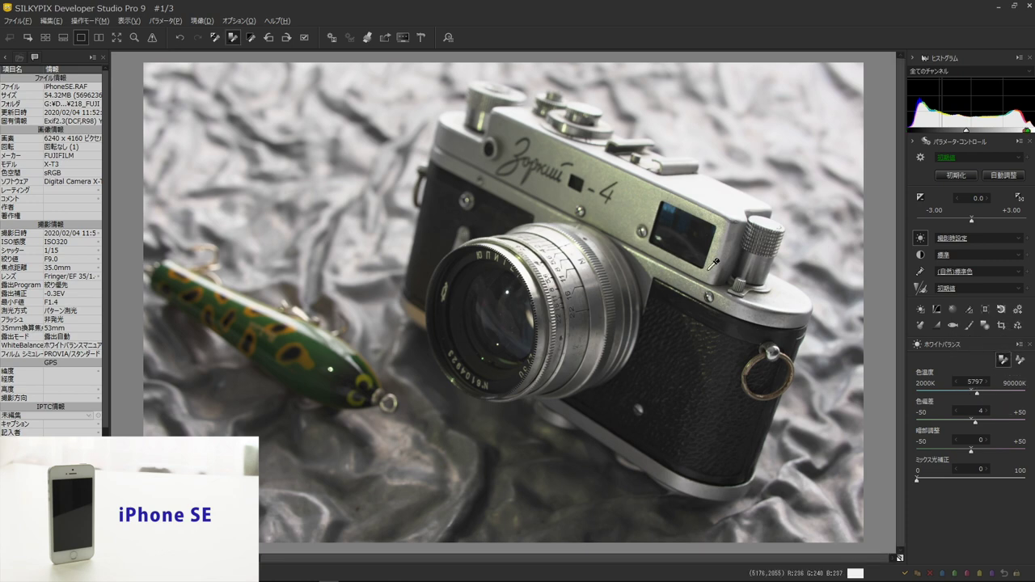
pyautogui.click(639, 202)
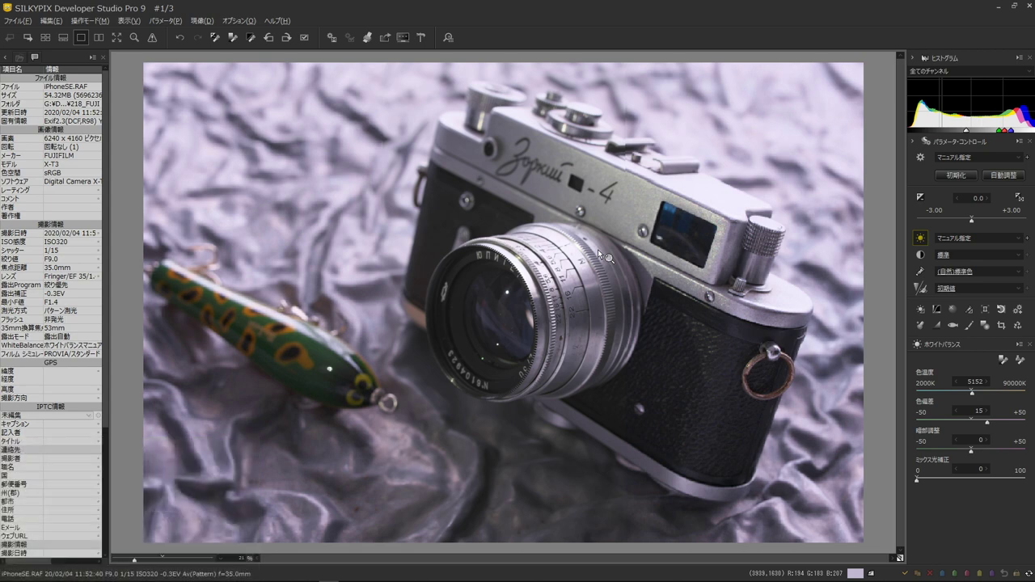
pyautogui.hotkey('ctrl', '1')
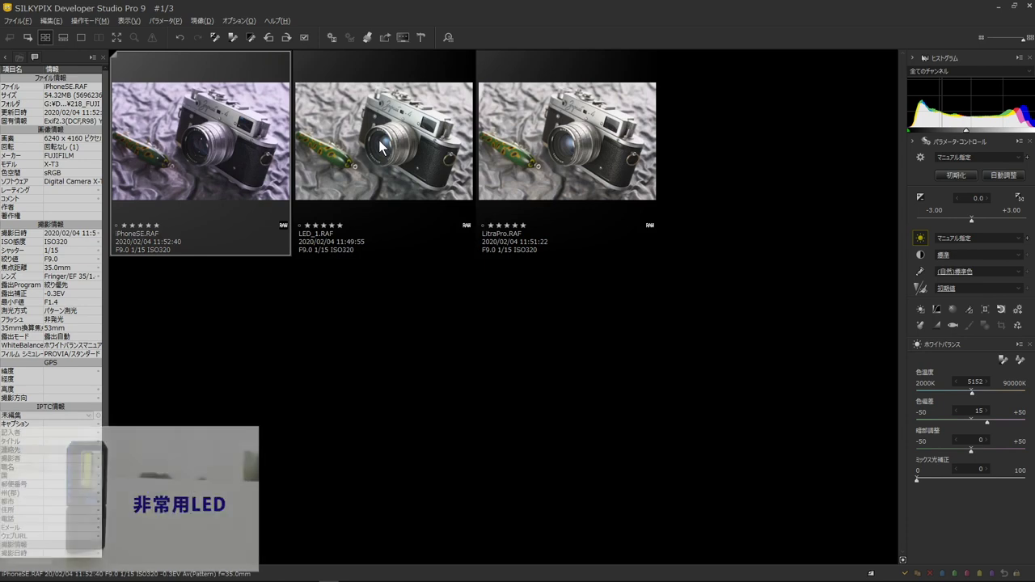
# Step: Grey-balance LED_1.RAF on the camera top plate to 6028K, tint 9, then return to thumbnails
pyautogui.doubleClick(382, 146)
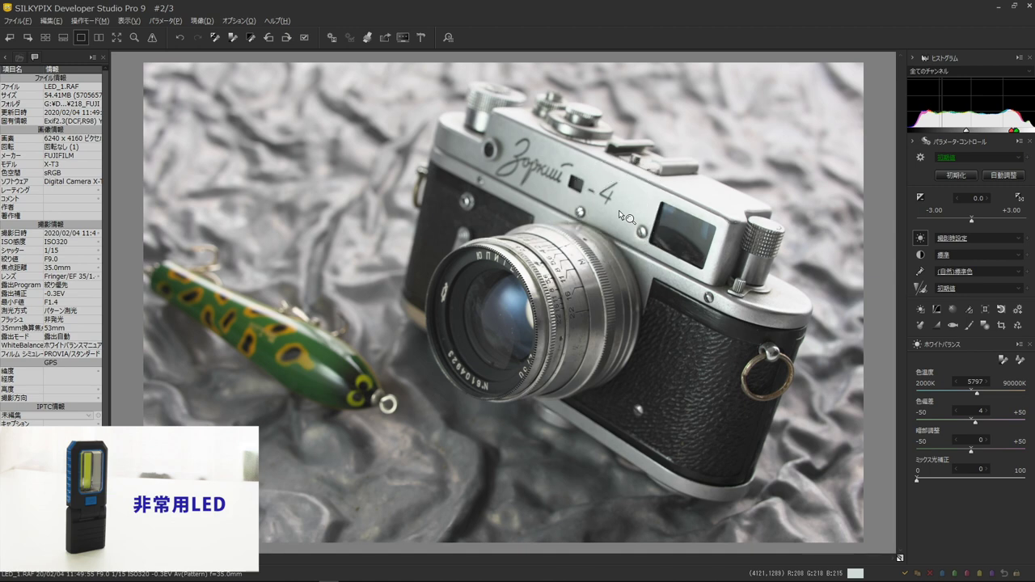
pyautogui.click(1002, 363)
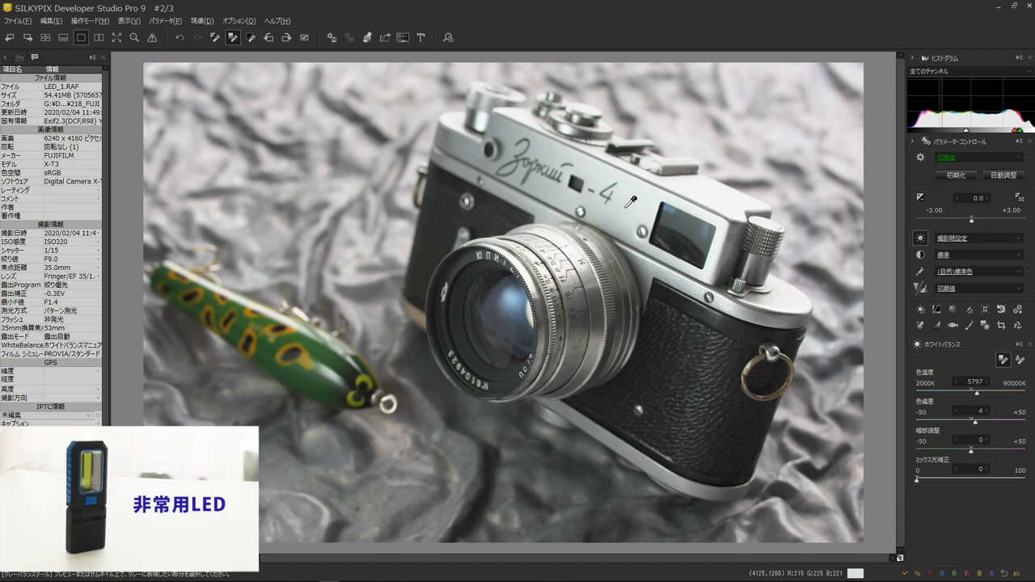
pyautogui.click(629, 215)
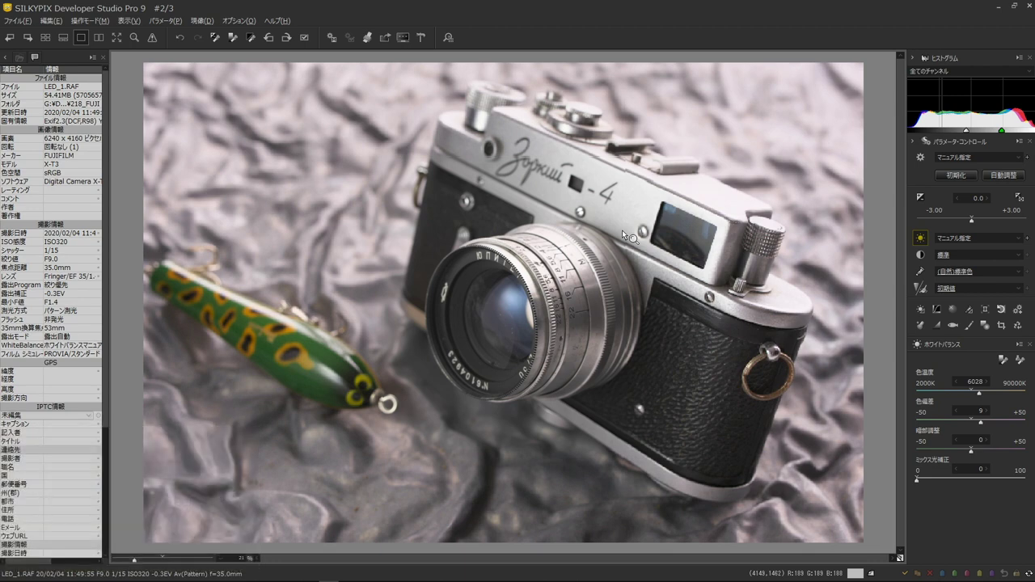
pyautogui.click(51, 41)
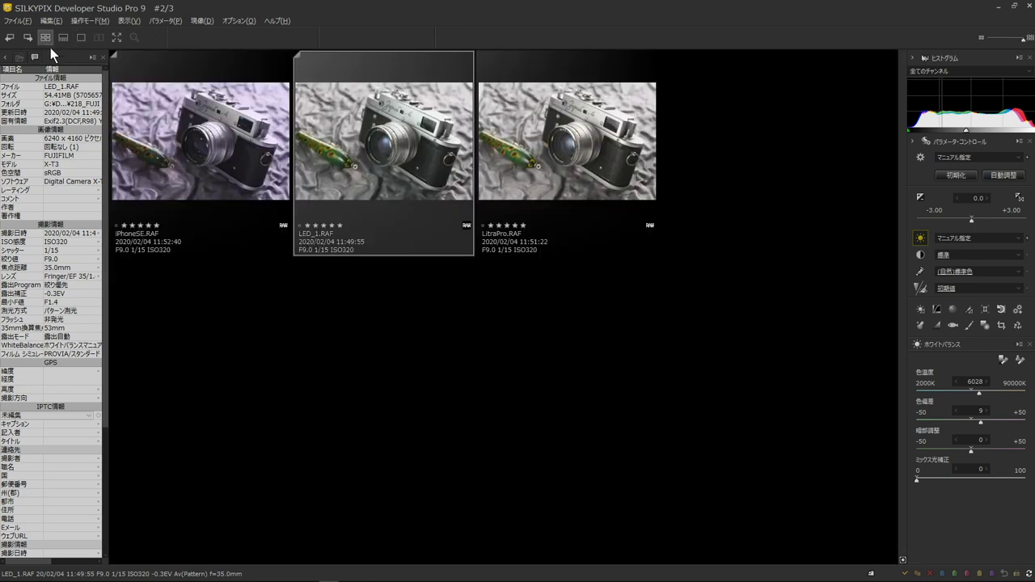
# Step: Inspect the LitraPro top plate, grey-balance beside the 4 to 5558K, tint 4, then return to thumbnails
pyautogui.doubleClick(535, 180)
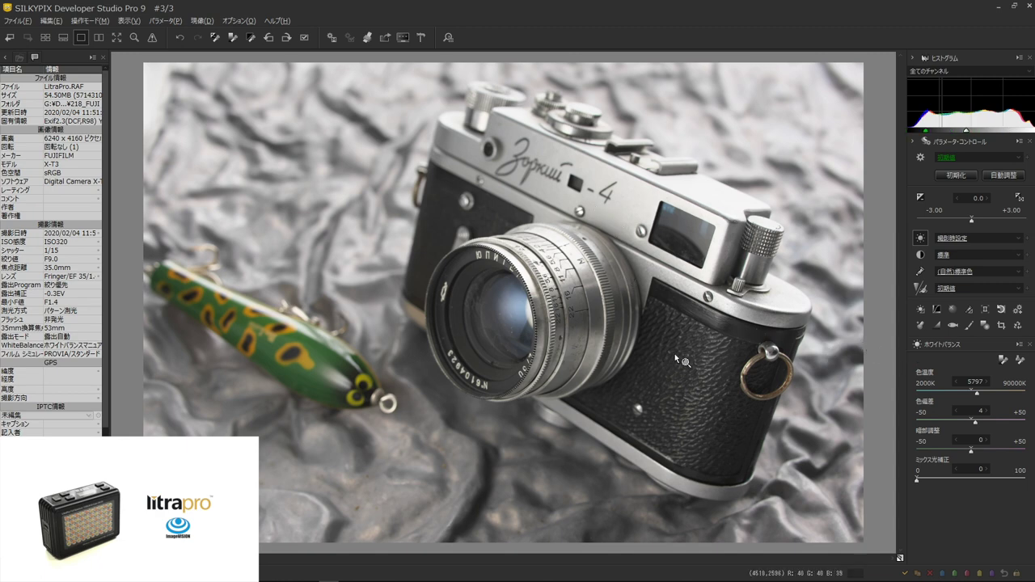
pyautogui.click(715, 193)
pyautogui.click(628, 224)
pyautogui.click(1004, 366)
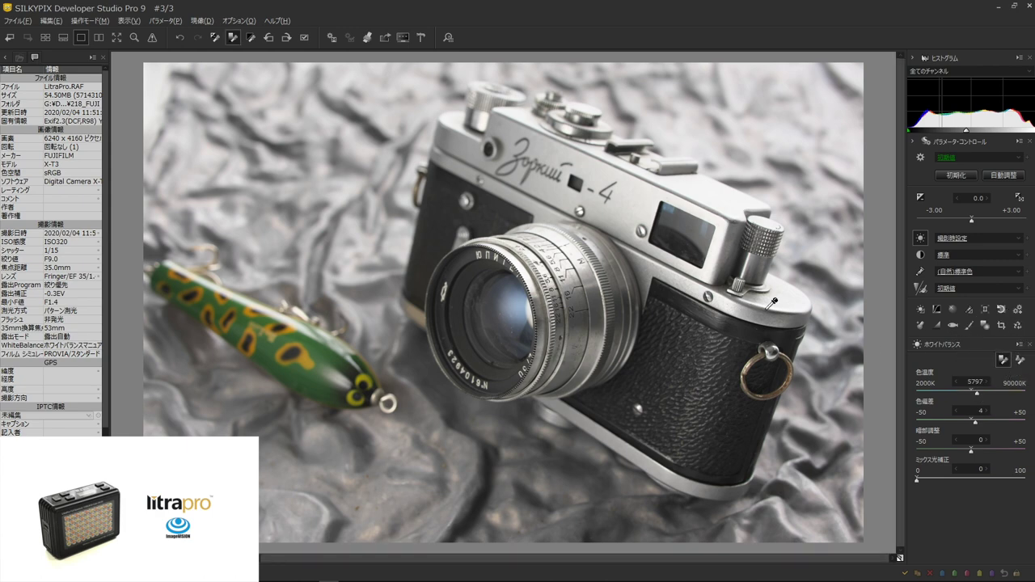
pyautogui.click(620, 200)
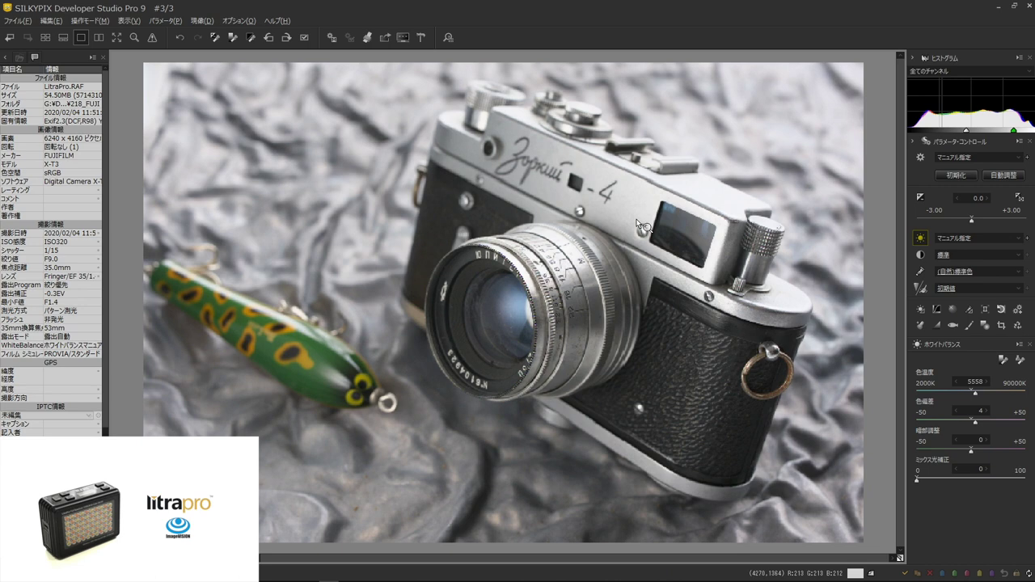
pyautogui.click(50, 35)
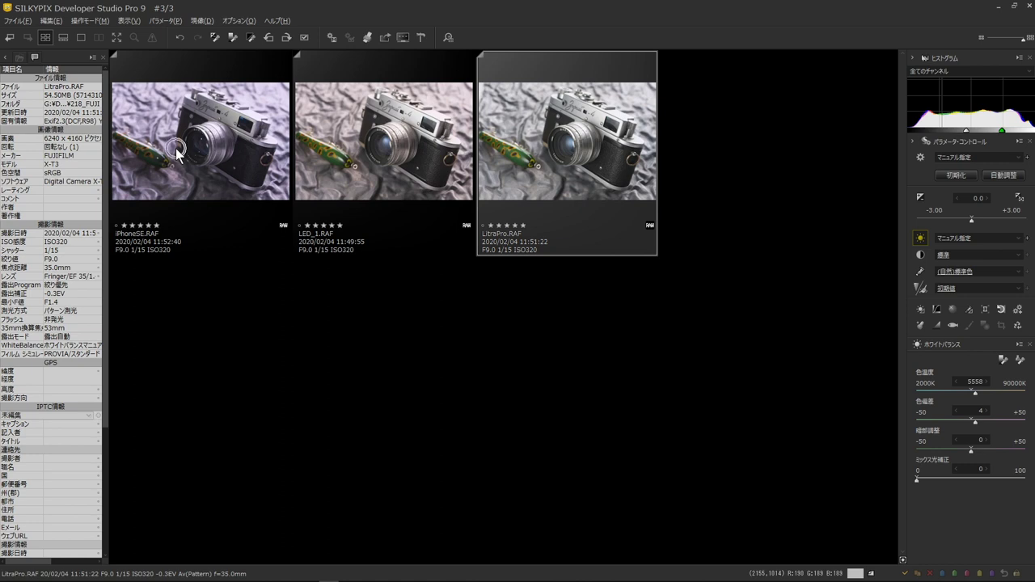
# Step: Reset all three shots with 初期化 and open iPhoneSE.RAF full size at 5797K
pyautogui.click(391, 174)
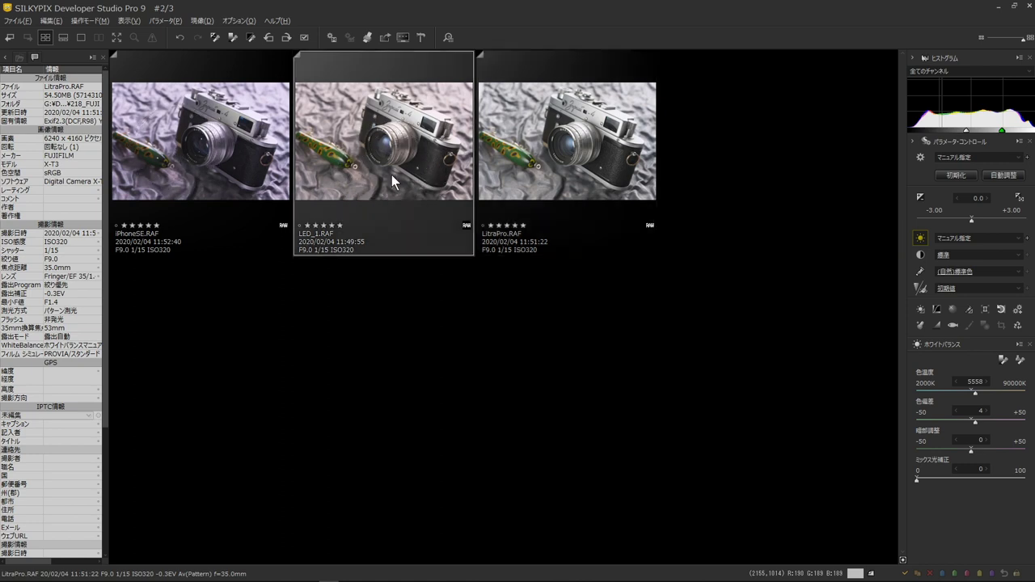
pyautogui.click(558, 186)
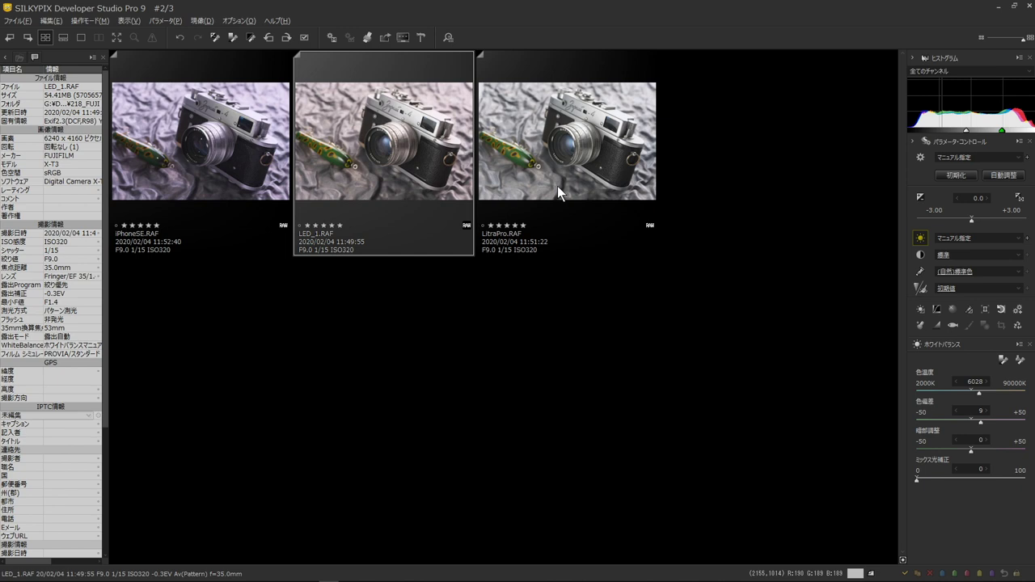
pyautogui.click(257, 177)
pyautogui.keyDown('shift'); pyautogui.click(603, 202); pyautogui.keyUp('shift')
pyautogui.click(961, 179)
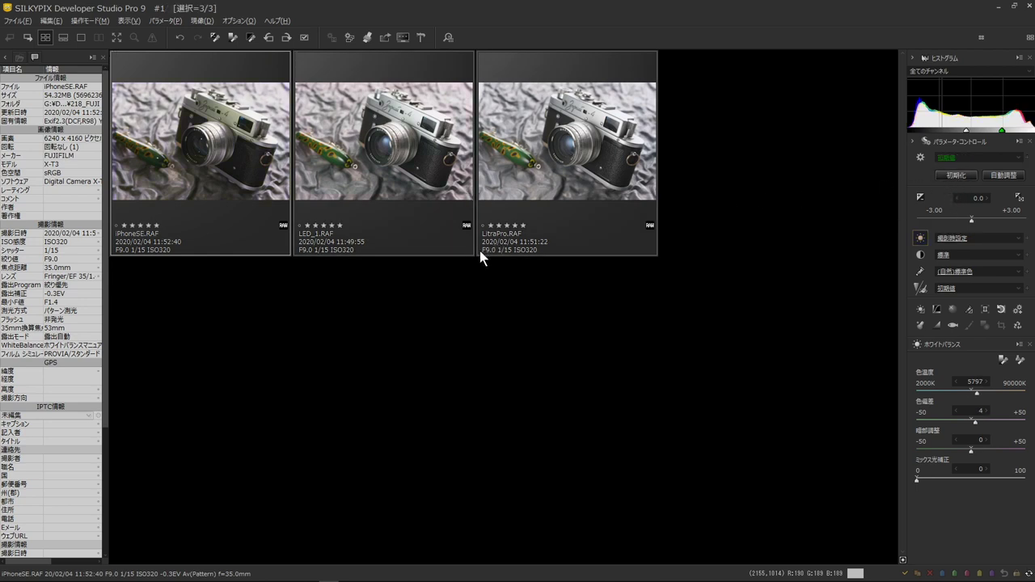
pyautogui.doubleClick(241, 161)
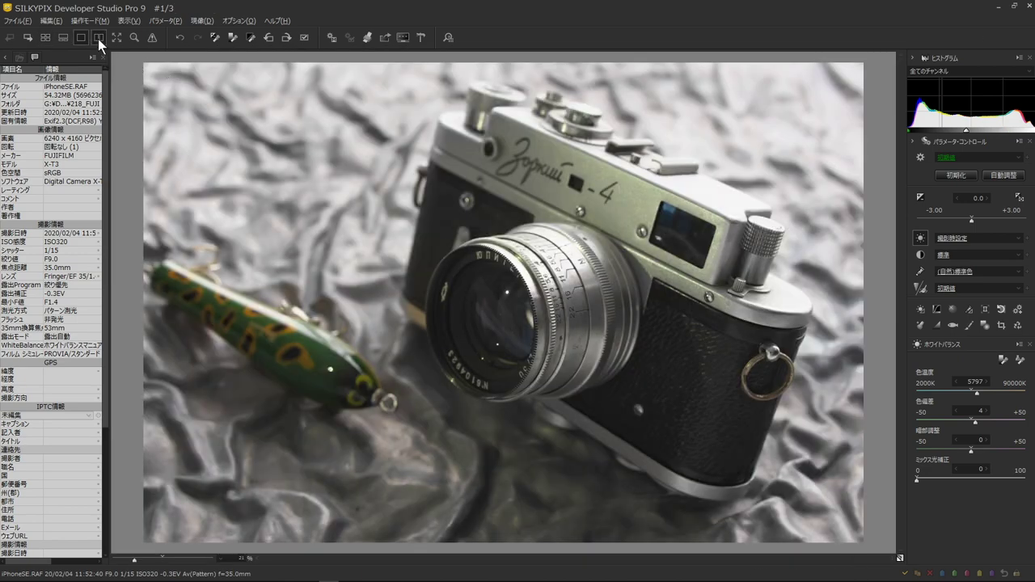
# Step: Set up side-by-side comparison with the thumbnail strip and LitraPro as reference
pyautogui.click(98, 38)
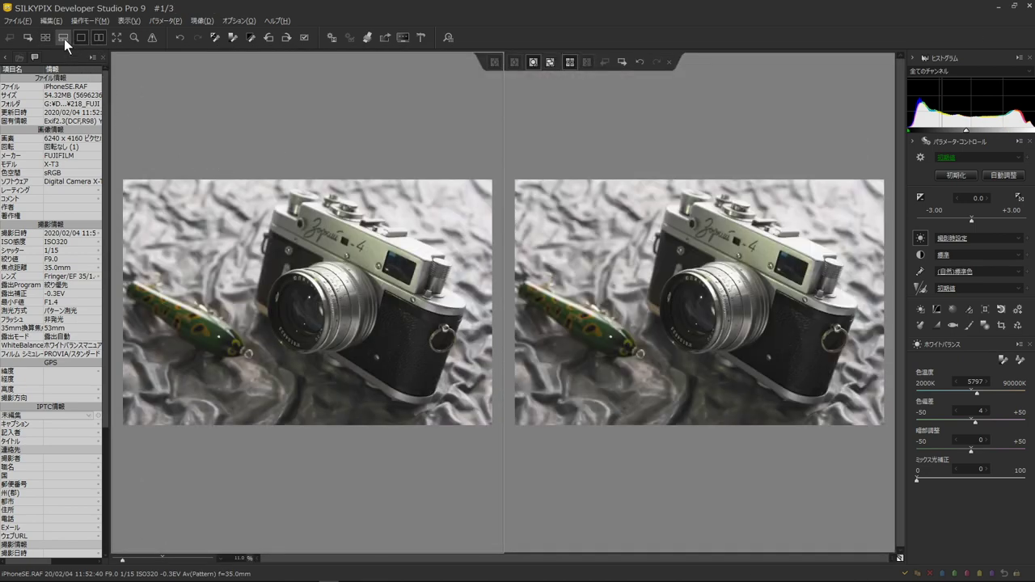
pyautogui.click(64, 39)
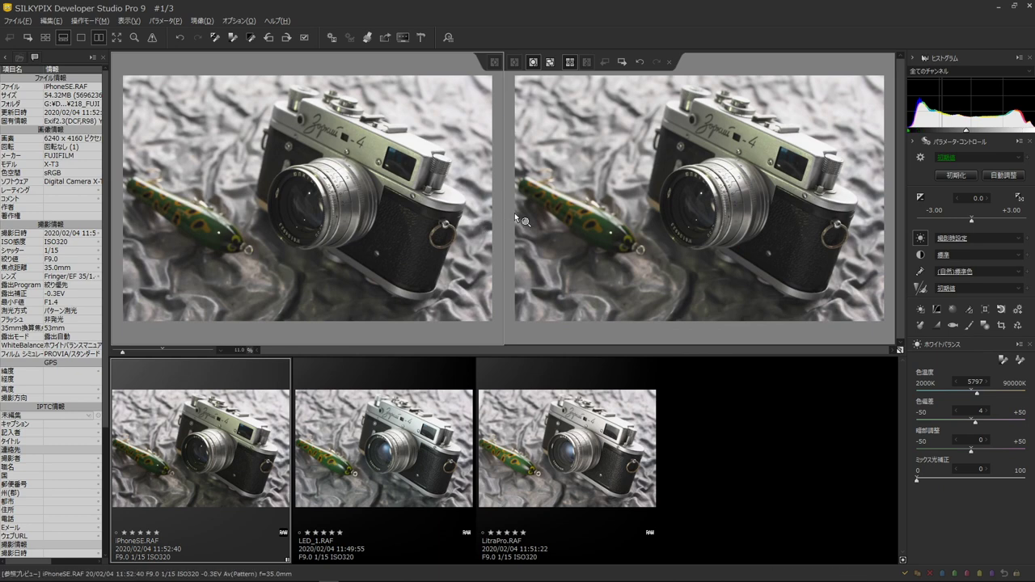
pyautogui.click(600, 459)
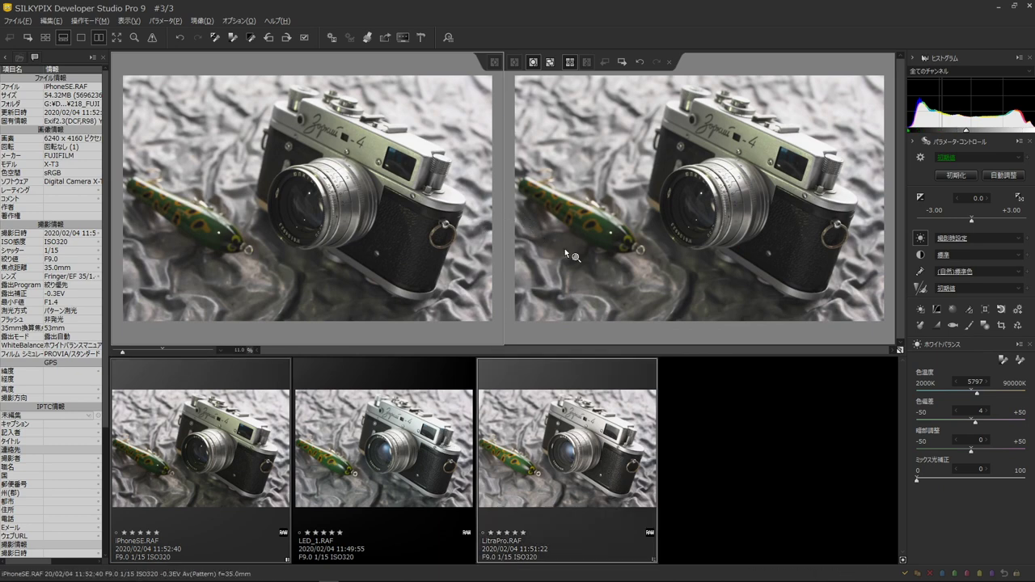
pyautogui.click(501, 63)
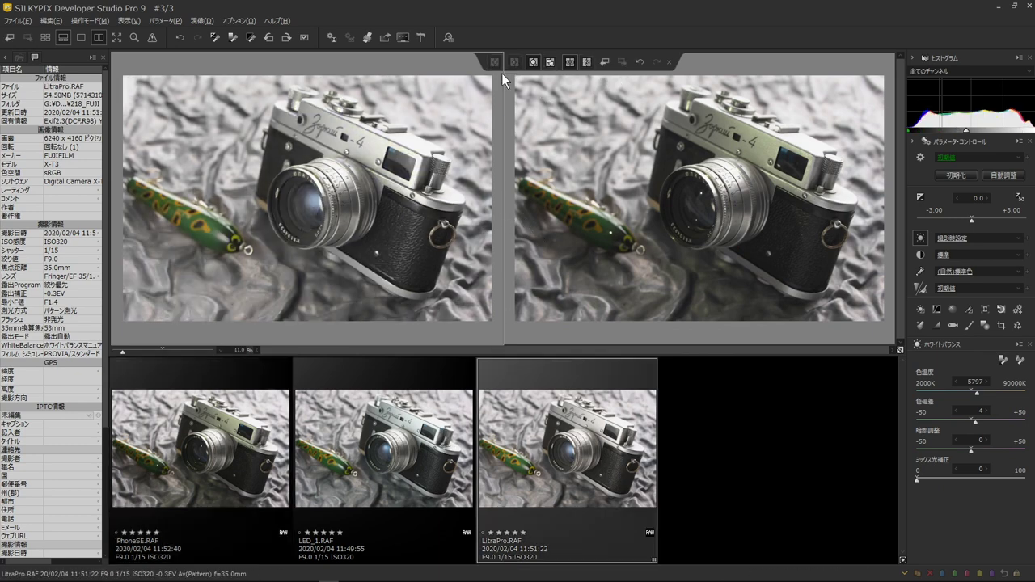
# Step: Compare iPhoneSE against the reference zoomed onto the rangefinder window, then select LED_1
pyautogui.click(723, 196)
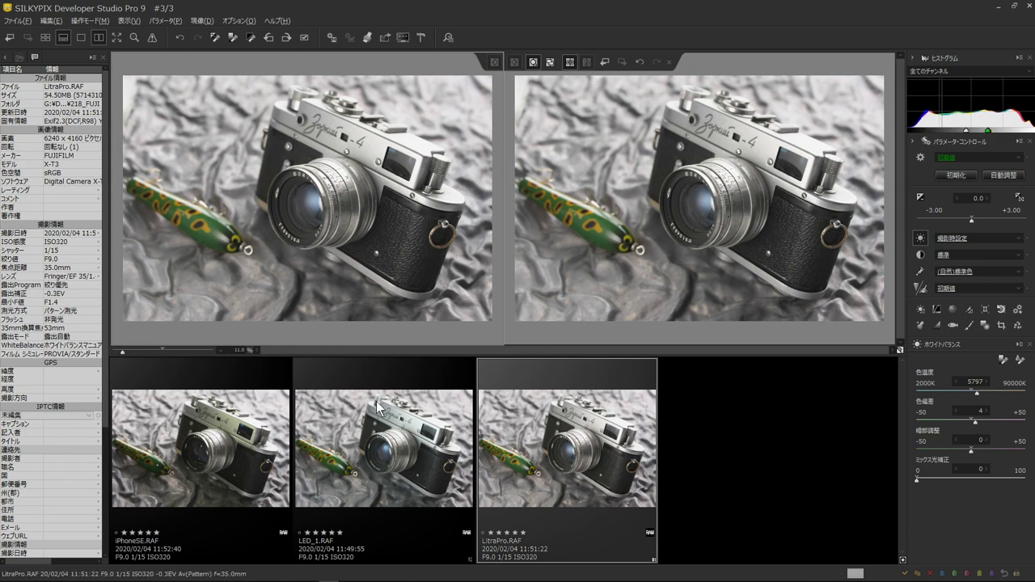
pyautogui.click(256, 427)
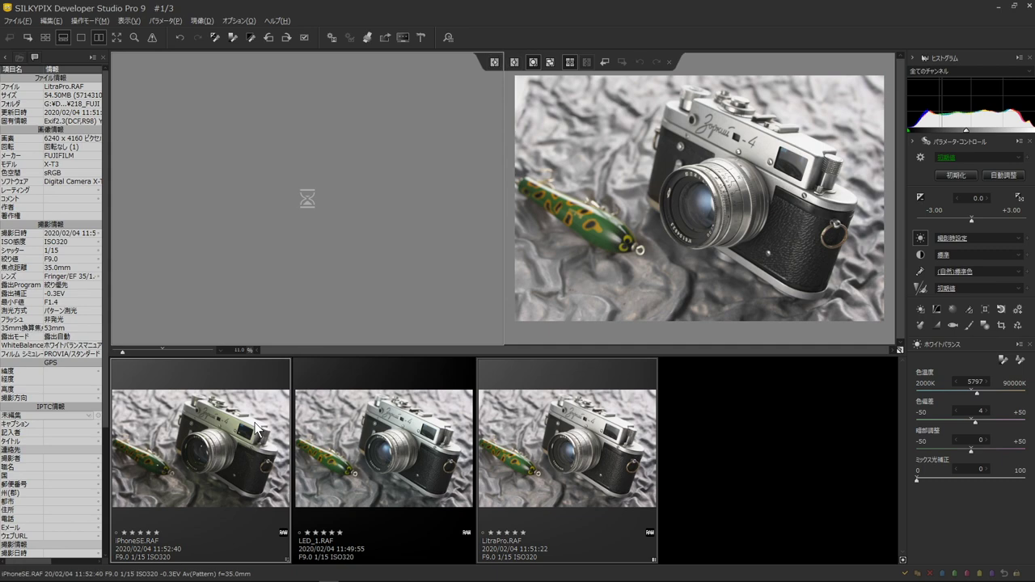
pyautogui.click(393, 193)
pyautogui.click(392, 192)
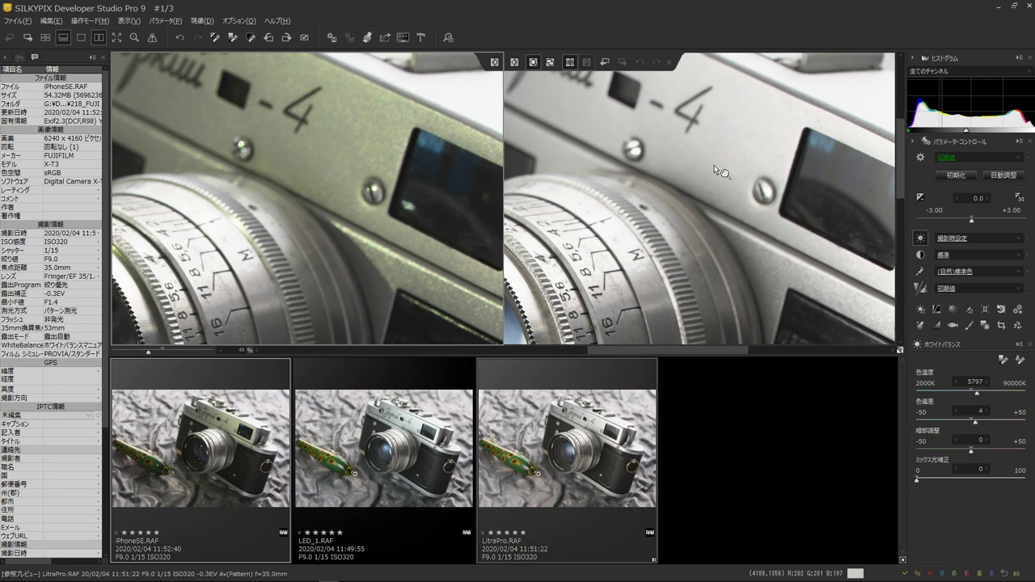
pyautogui.click(411, 455)
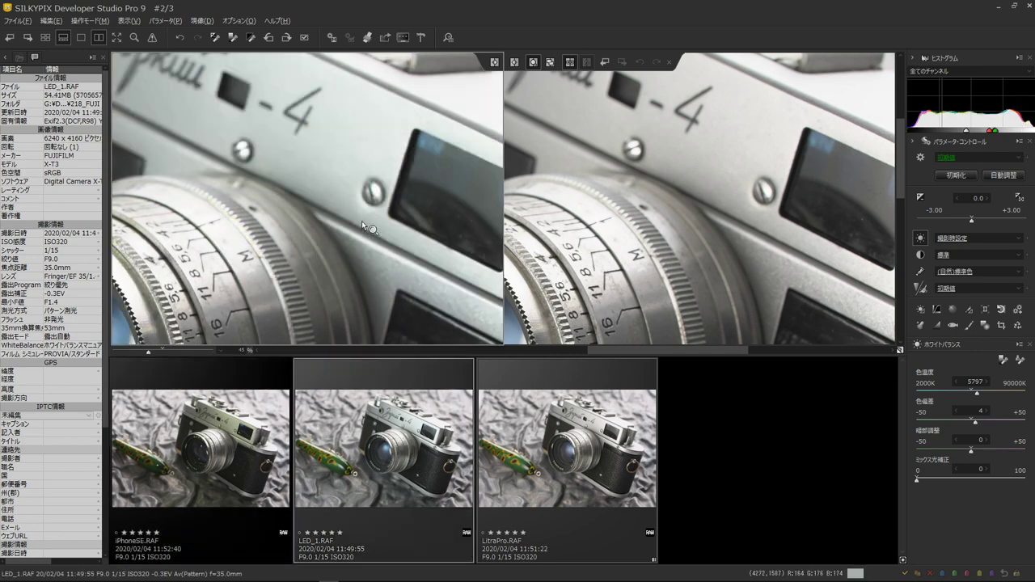
# Step: Pan and zoom out to 25% to frame the lens and Зоркий-4 top plate
pyautogui.moveTo(361, 221); pyautogui.dragTo(450, 194)
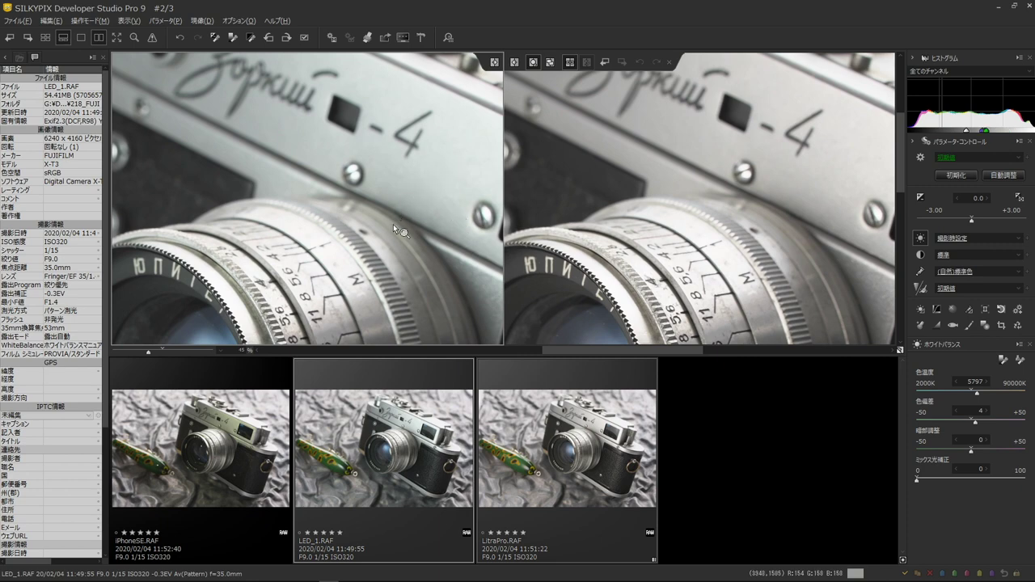
pyautogui.scroll(-2, 381, 241)
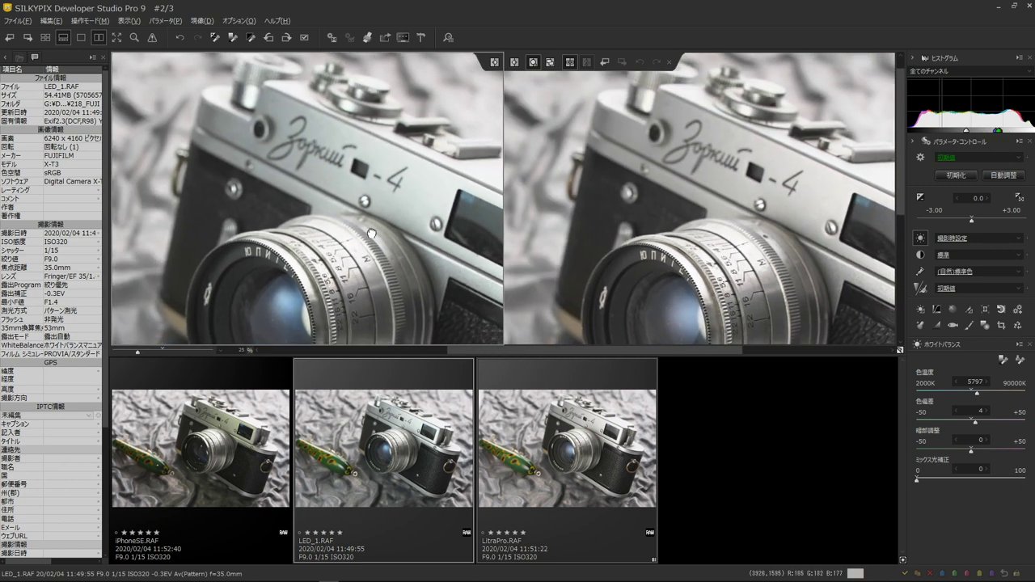
pyautogui.moveTo(381, 241); pyautogui.dragTo(351, 215)
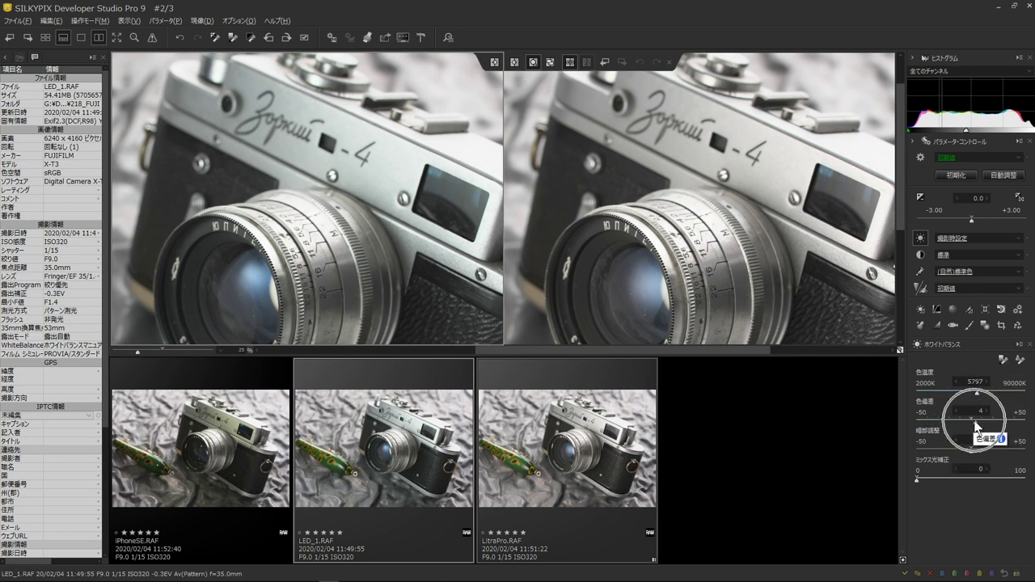
# Step: Try LED_1 tint values toward green, 10 and 7, settle on 4, then return to the grid
pyautogui.click(969, 387)
pyautogui.moveTo(975, 423)
pyautogui.mouseDown()
pyautogui.moveTo(951, 422)
pyautogui.moveTo(979, 429)
pyautogui.mouseUp()
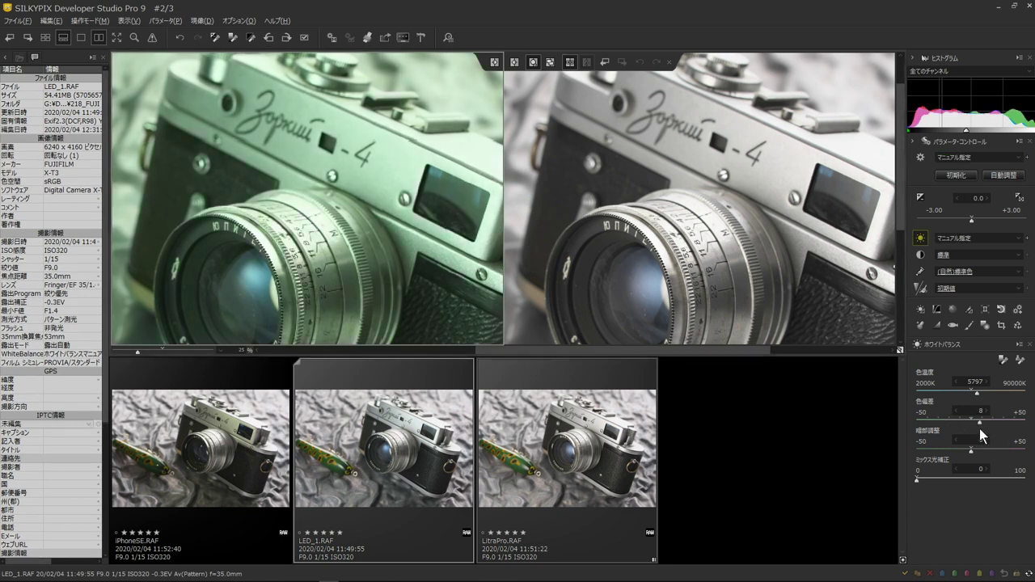
pyautogui.moveTo(980, 429); pyautogui.dragTo(982, 431)
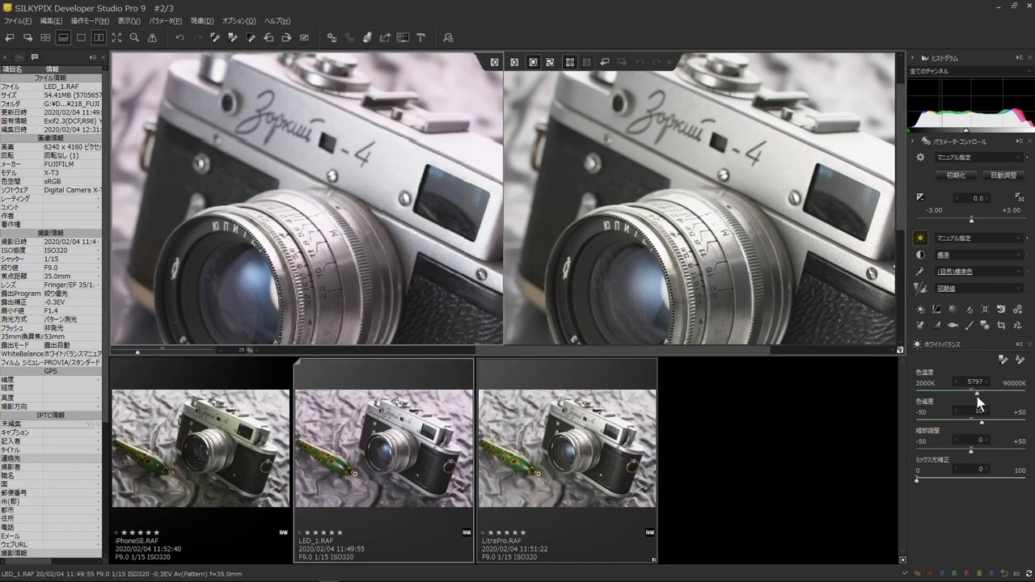
pyautogui.moveTo(982, 421); pyautogui.dragTo(978, 425)
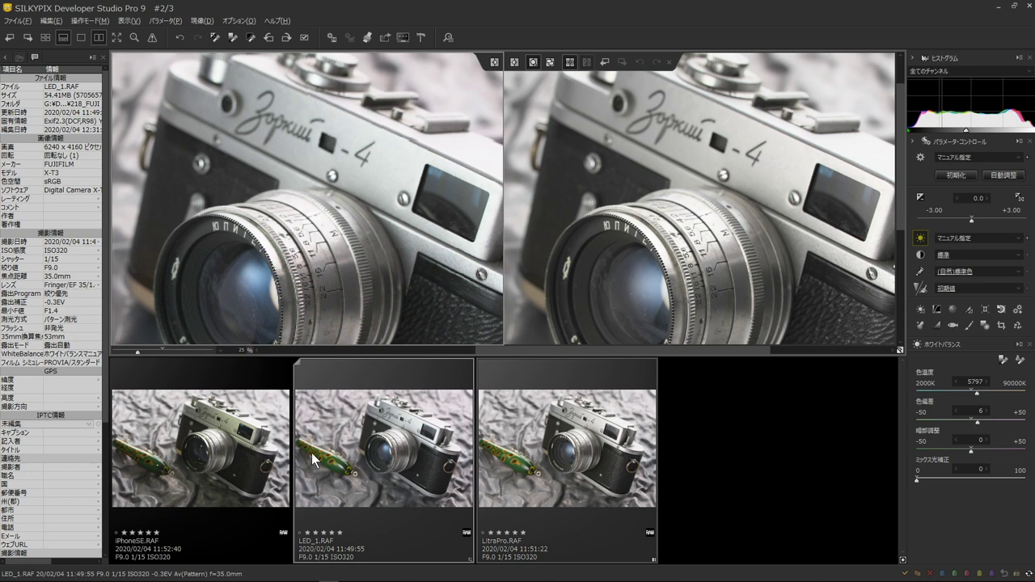
pyautogui.click(959, 421)
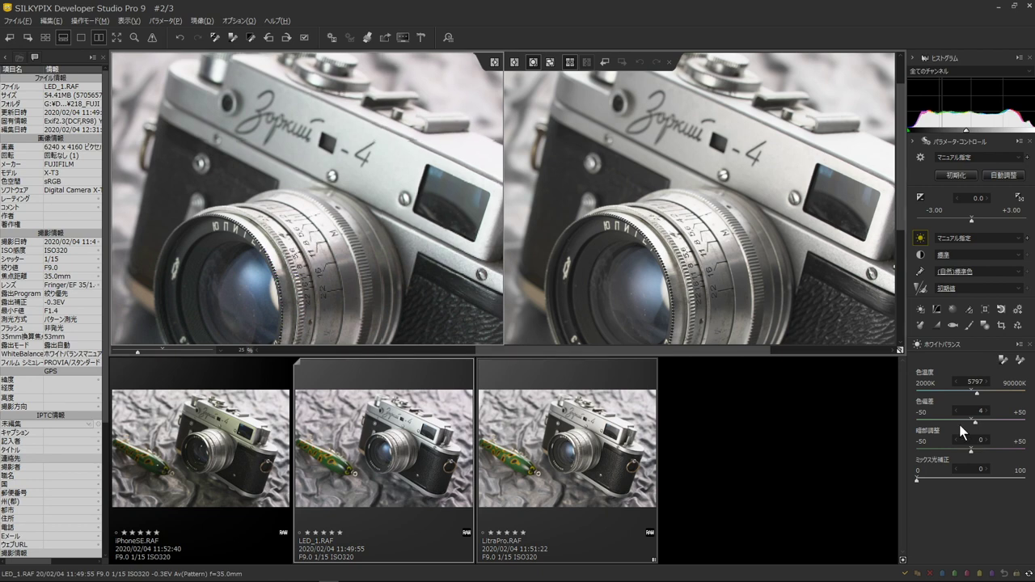
pyautogui.click(46, 38)
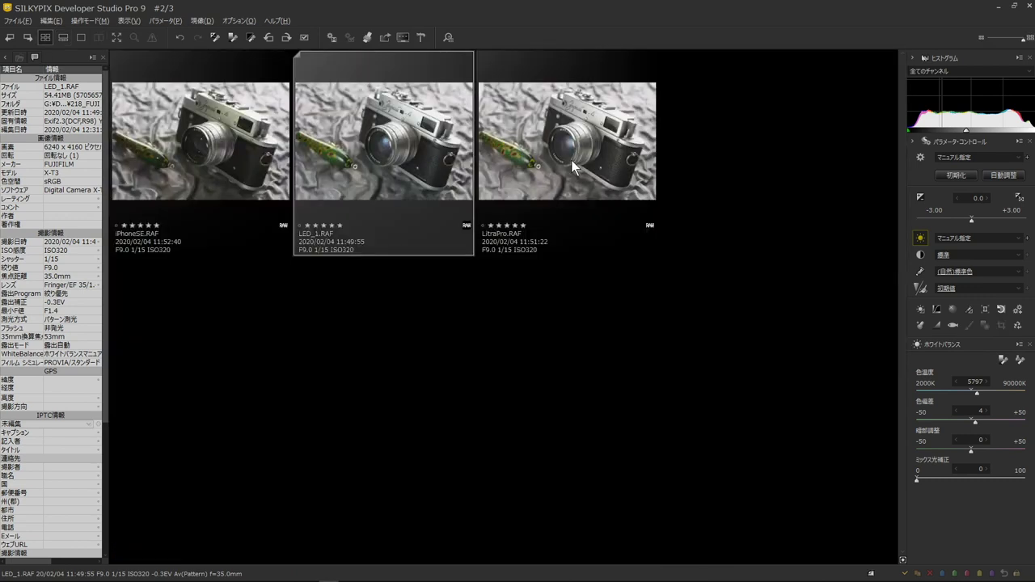
# Step: Open LitraPro.RAF in the large single-image view
pyautogui.doubleClick(571, 160)
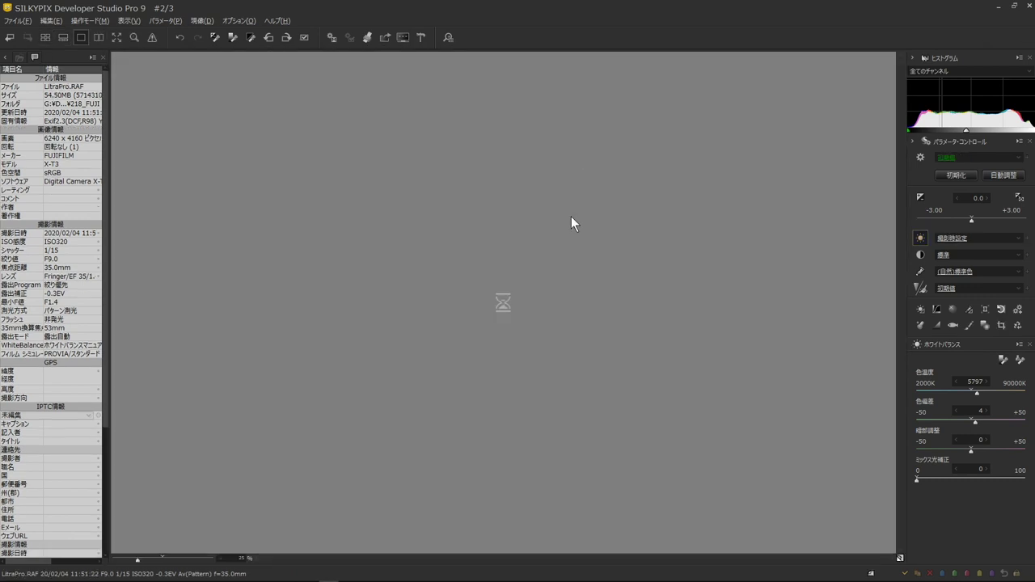